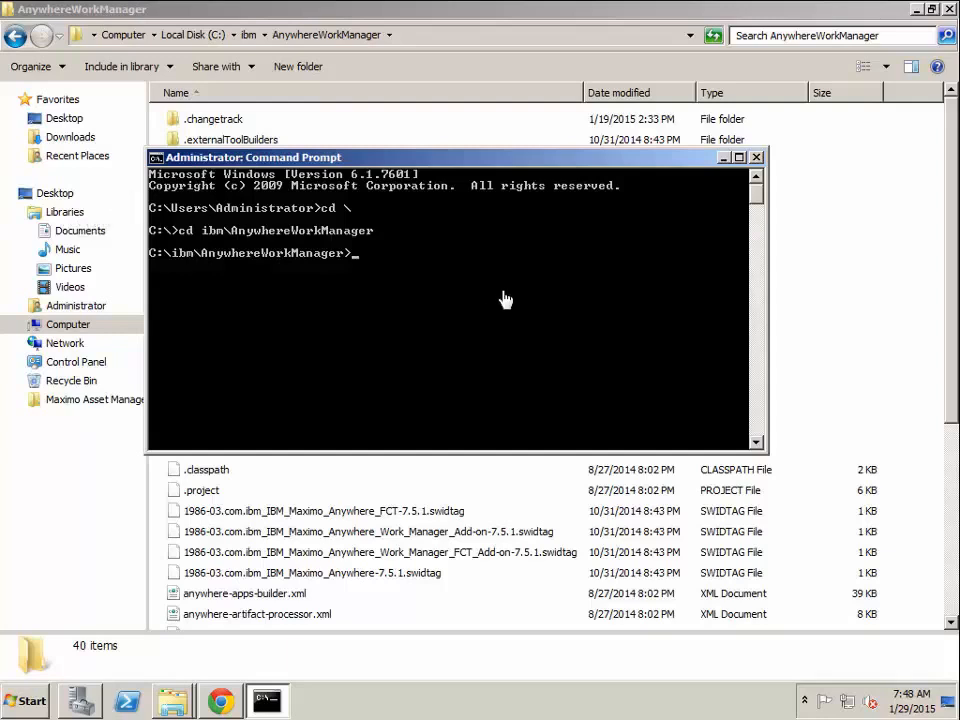
Run the "build all" command in the AnywhereWorkManager directory.
{"action": "type", "text": "build all"}
{"action": "key", "text": "Return"}
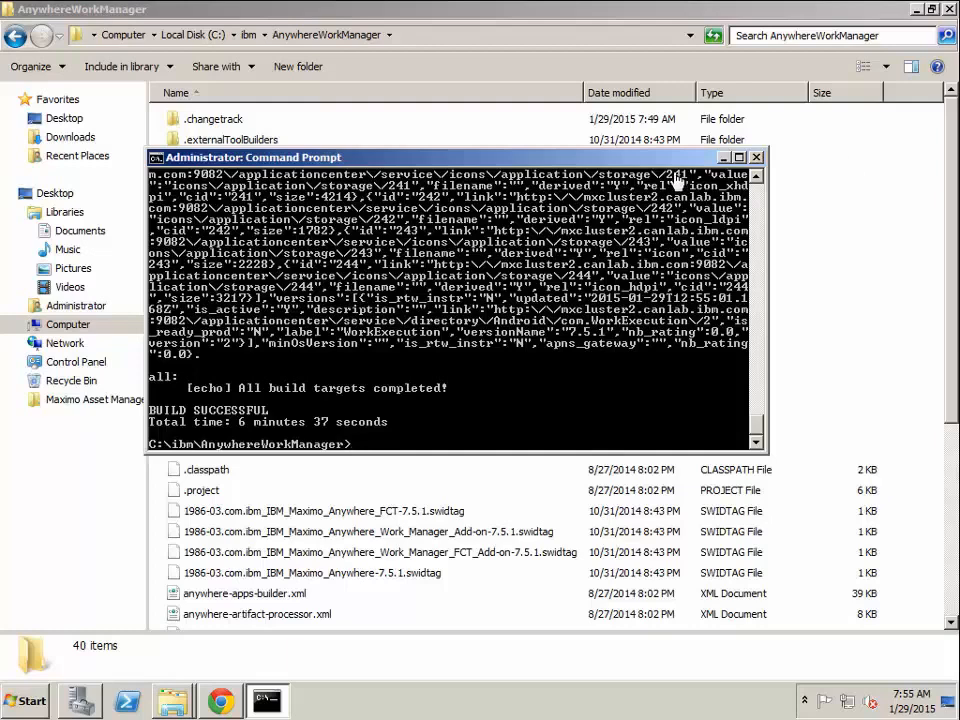
Switch to the Worklight folder window and open WorklightServer\ConfigurationTool\windows-32.
{"action": "left_click", "coordinate": [174, 700]}
{"action": "mouse_move", "coordinate": [174, 700]}
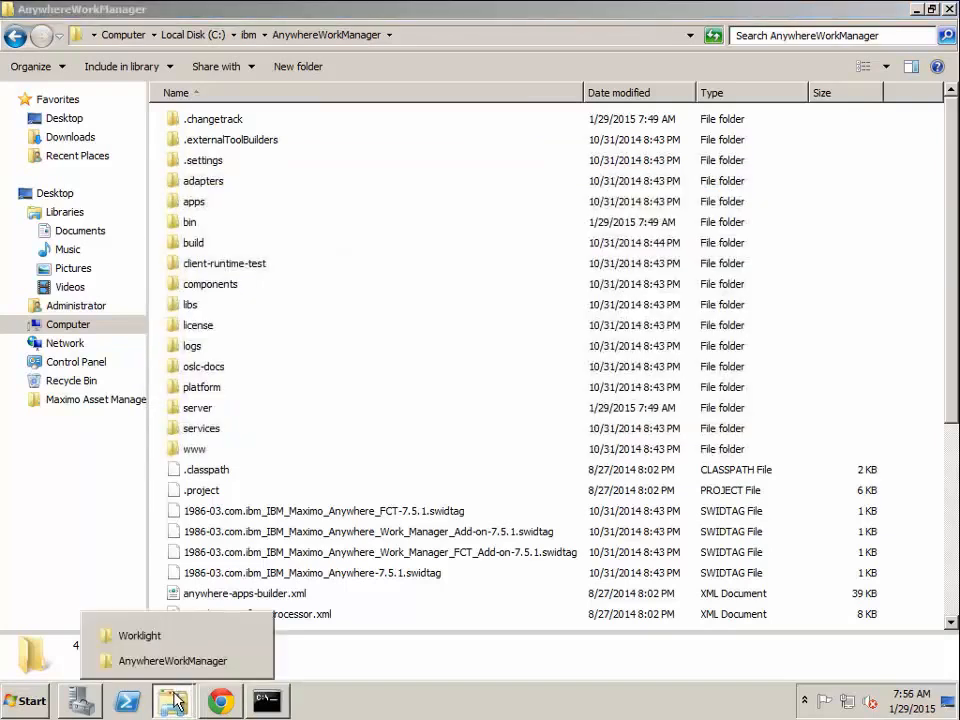
{"action": "left_click", "coordinate": [182, 642]}
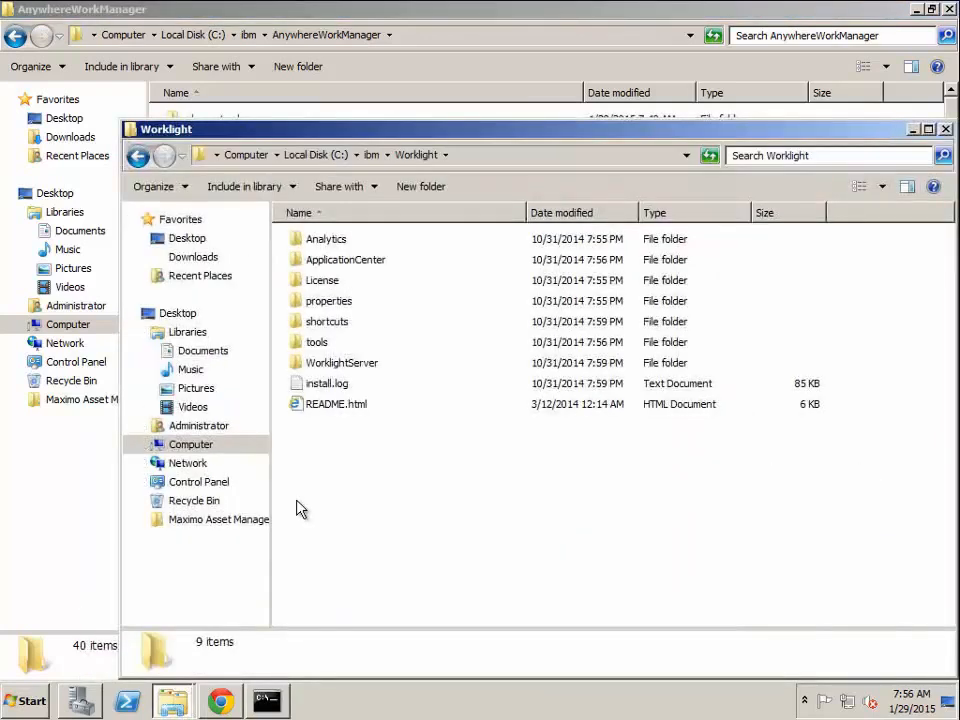
{"action": "double_click", "coordinate": [364, 365]}
{"action": "double_click", "coordinate": [370, 264]}
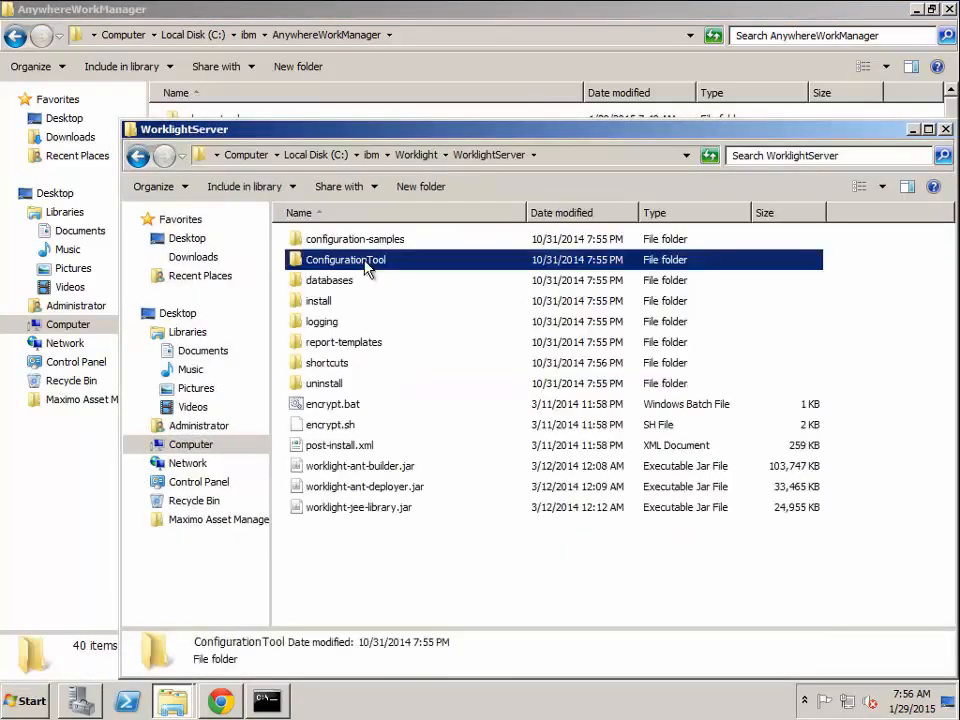
{"action": "left_click", "coordinate": [320, 310]}
{"action": "double_click", "coordinate": [318, 302]}
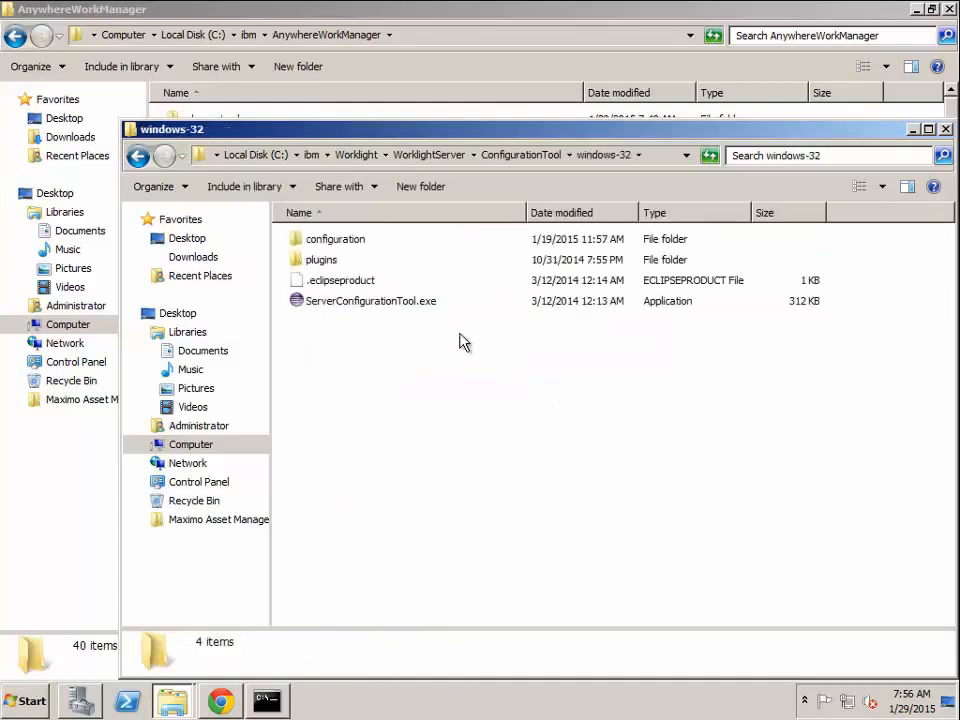
Run ServerConfigurationTool.exe as administrator and reposition its window so the task list is readable.
{"action": "left_click", "coordinate": [375, 302]}
{"action": "right_click", "coordinate": [375, 302]}
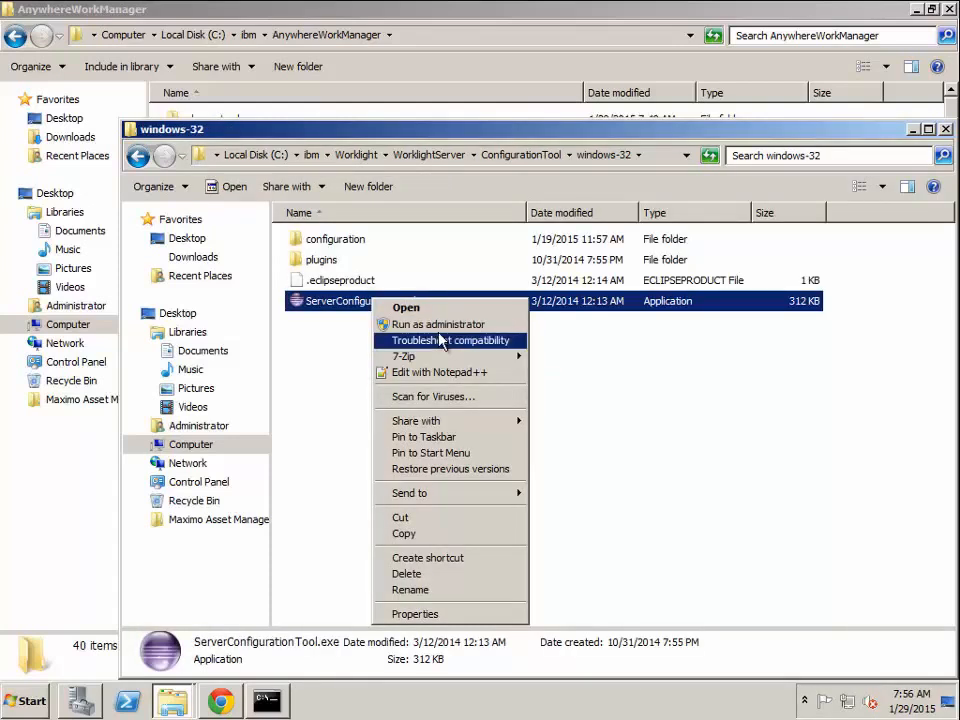
{"action": "left_click", "coordinate": [441, 340]}
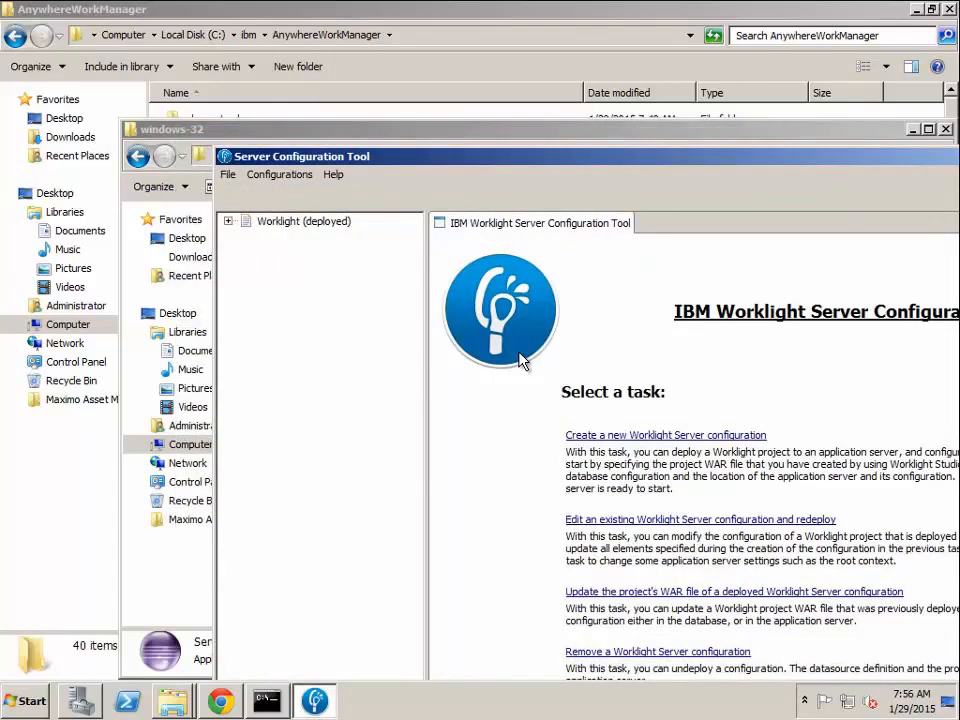
{"action": "left_click_drag", "start_coordinate": [366, 163], "coordinate": [218, 60]}
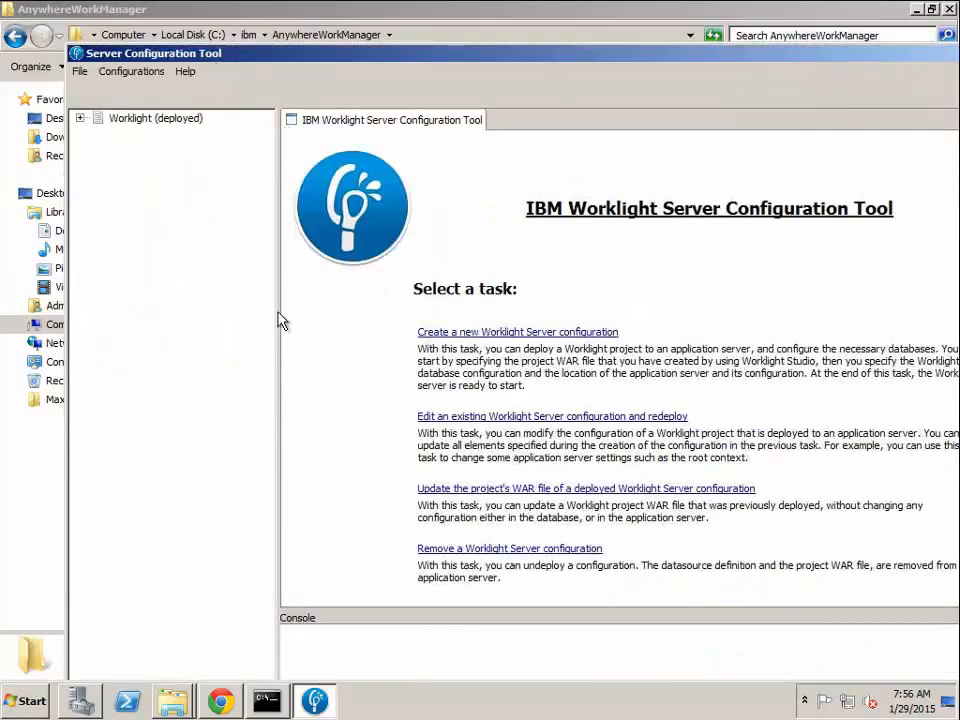
Start updating the project's WAR file for the existing Worklight configuration, entering the WAS administrator password.
{"action": "left_click", "coordinate": [557, 498]}
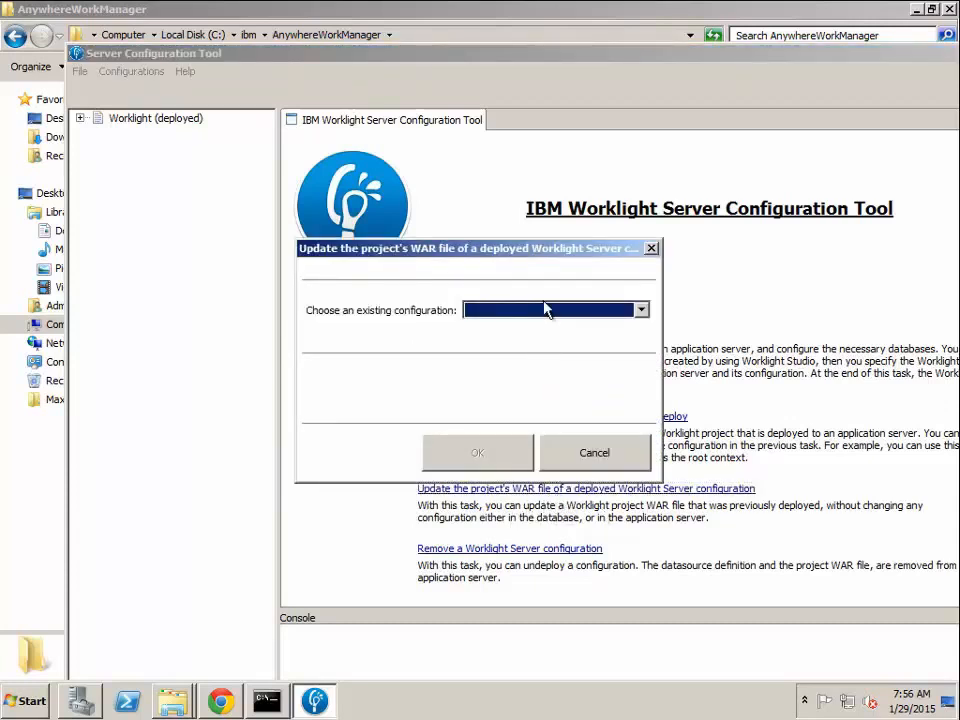
{"action": "left_click", "coordinate": [544, 309]}
{"action": "left_click", "coordinate": [540, 327]}
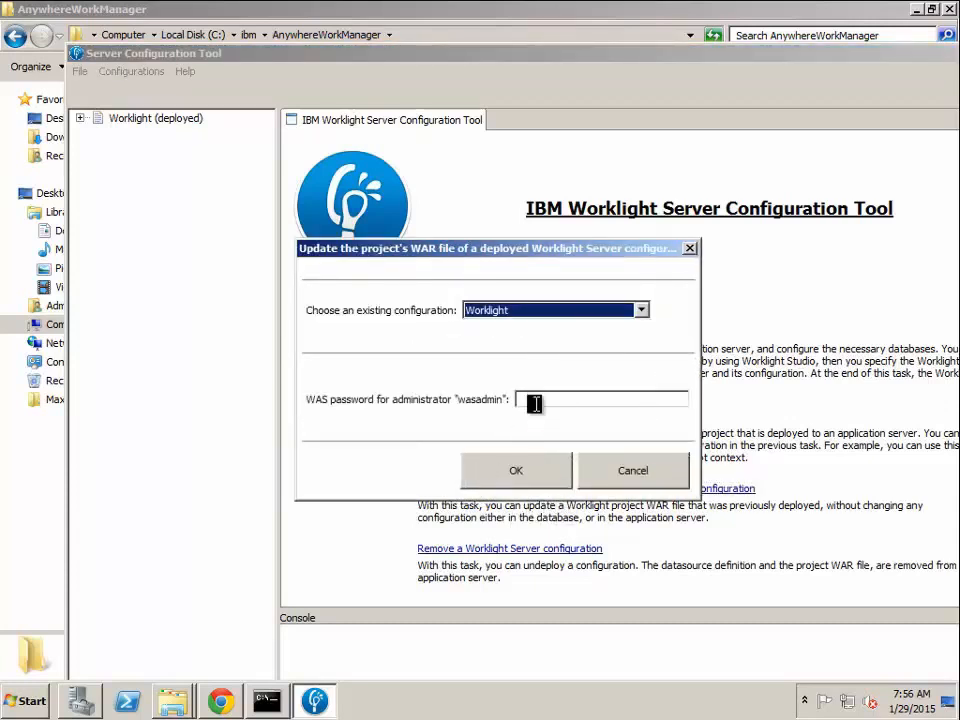
{"action": "left_click", "coordinate": [535, 399]}
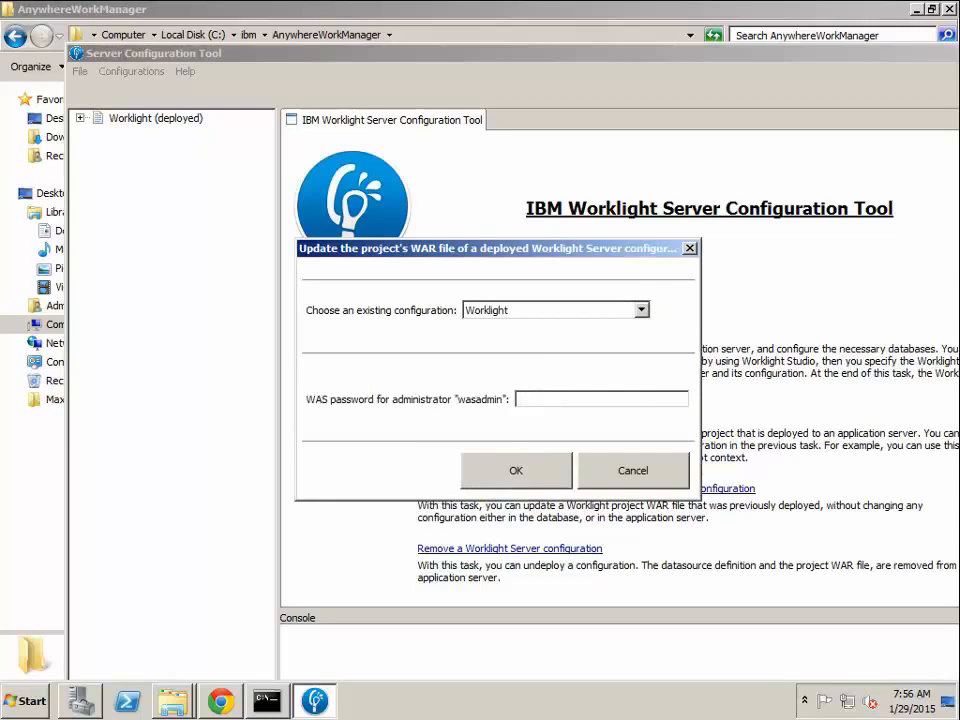
{"action": "type", "text": "••••••"}
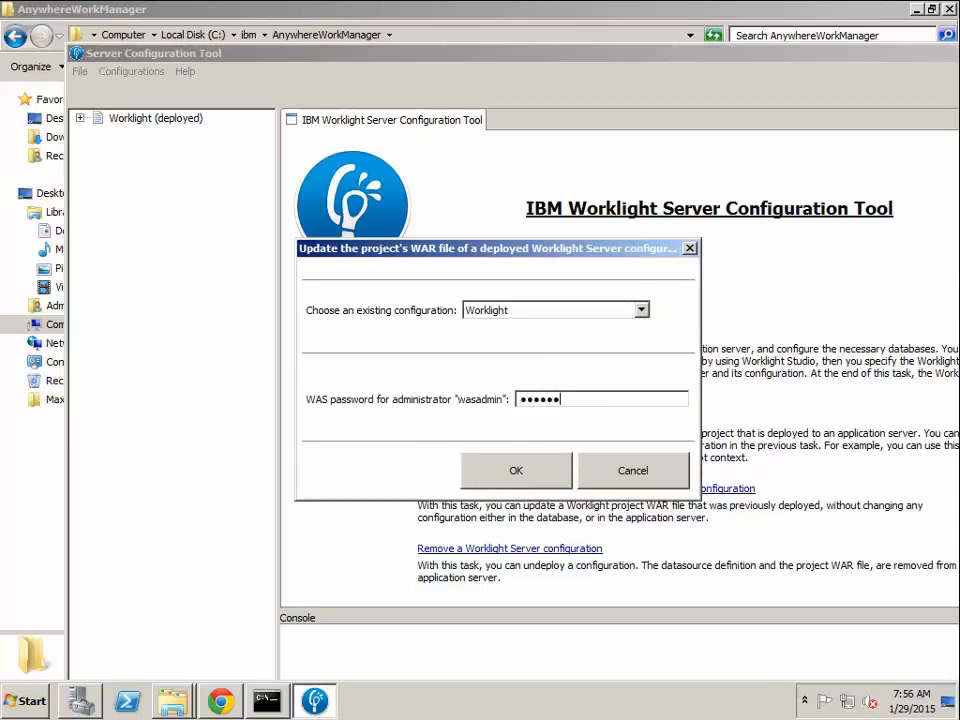
{"action": "left_click", "coordinate": [519, 470]}
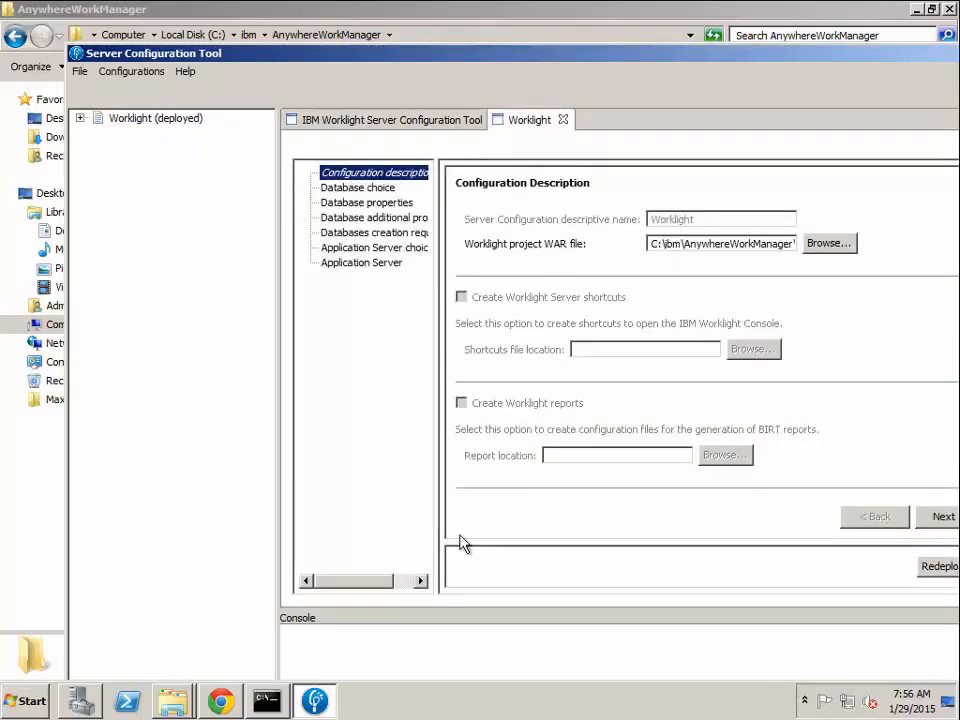
Check the Worklight project WAR file path and advance through the configuration pages to the application server settings.
{"action": "left_click_drag", "start_coordinate": [379, 583], "coordinate": [401, 583]}
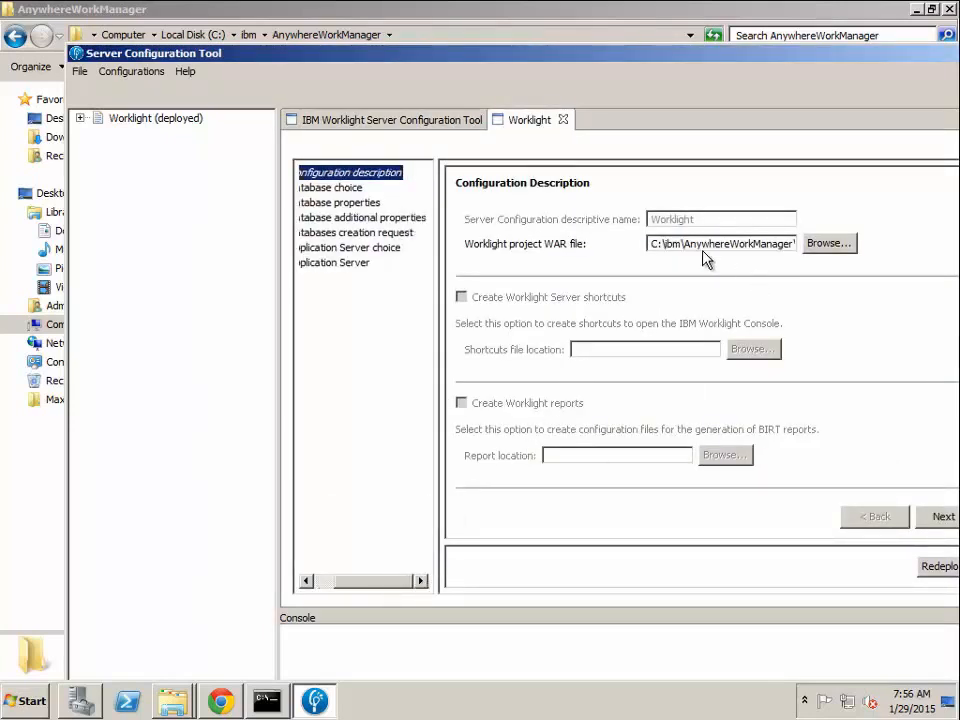
{"action": "left_click_drag", "start_coordinate": [717, 244], "coordinate": [900, 240]}
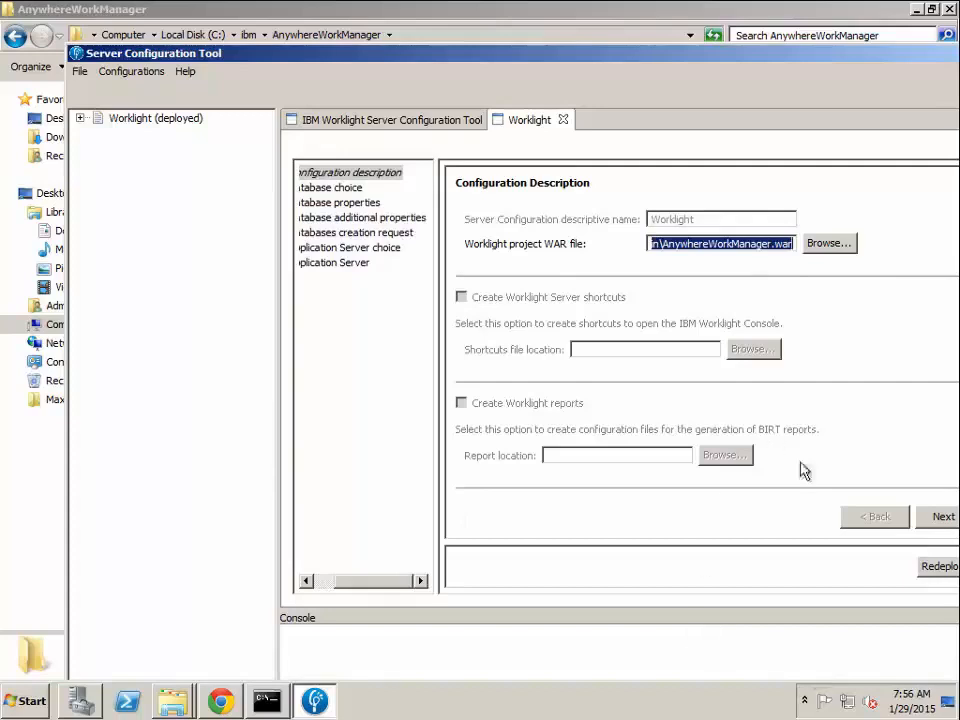
{"action": "left_click", "coordinate": [941, 520]}
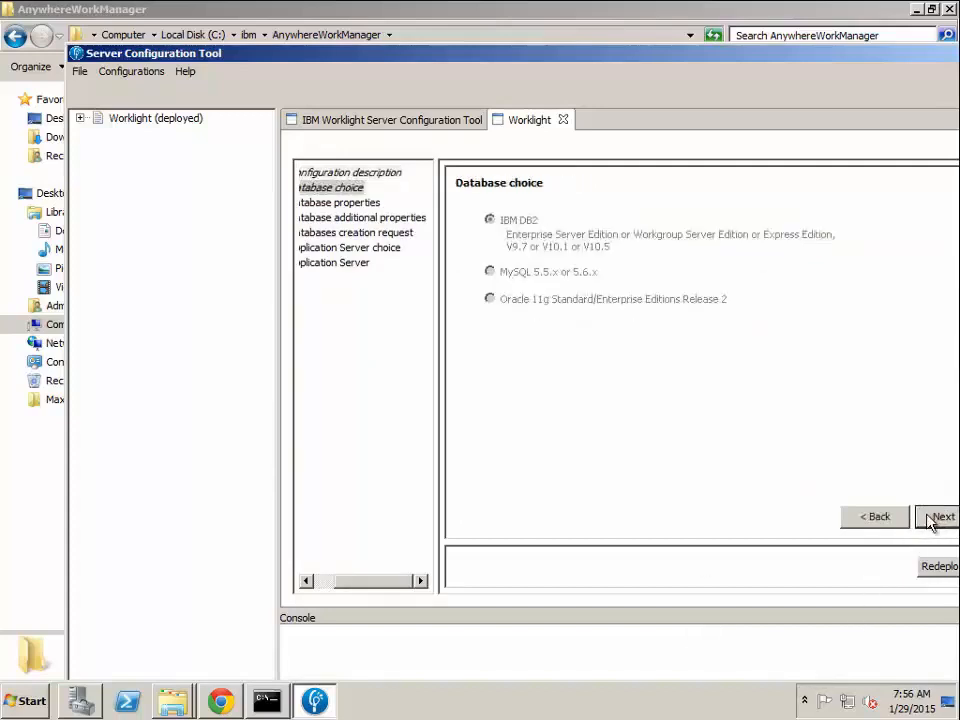
{"action": "left_click", "coordinate": [936, 517]}
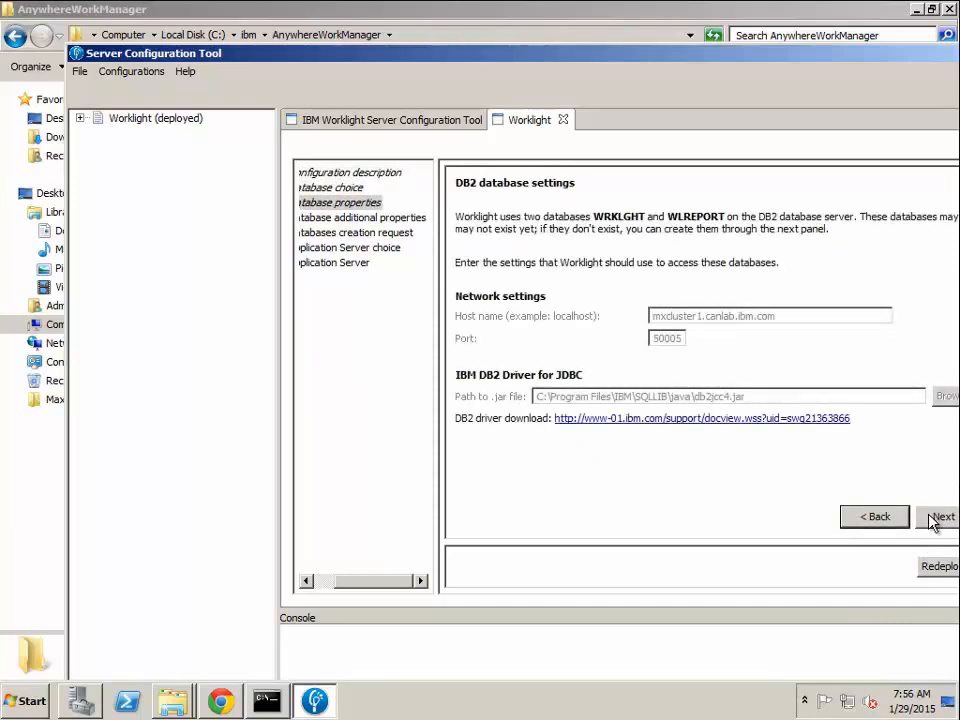
{"action": "left_click", "coordinate": [933, 518]}
{"action": "left_click", "coordinate": [933, 518]}
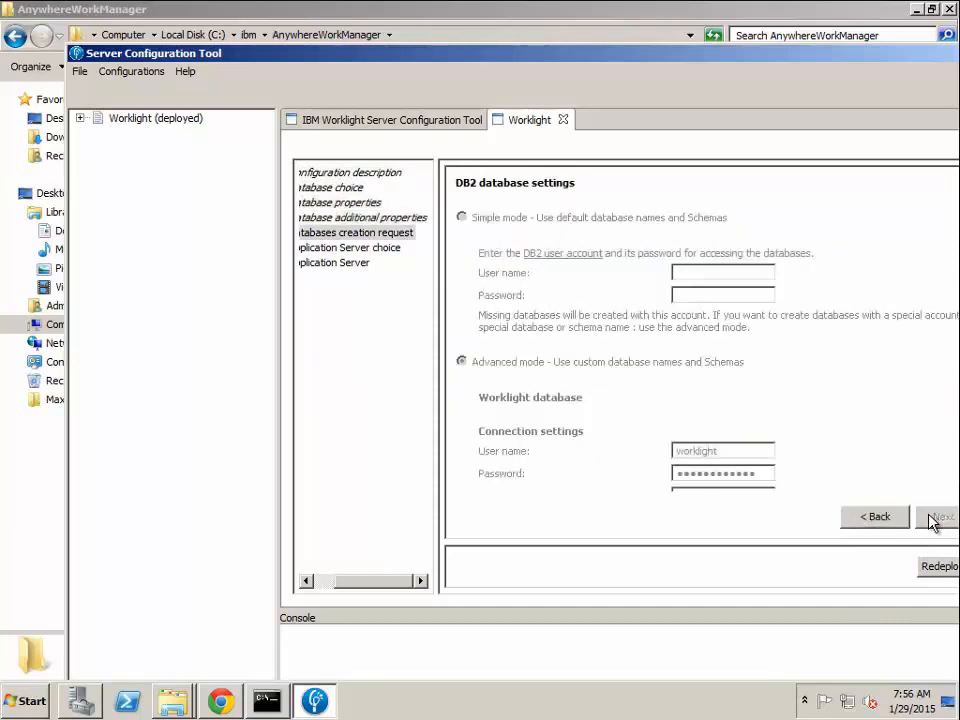
{"action": "left_click", "coordinate": [933, 518]}
{"action": "left_click", "coordinate": [933, 518]}
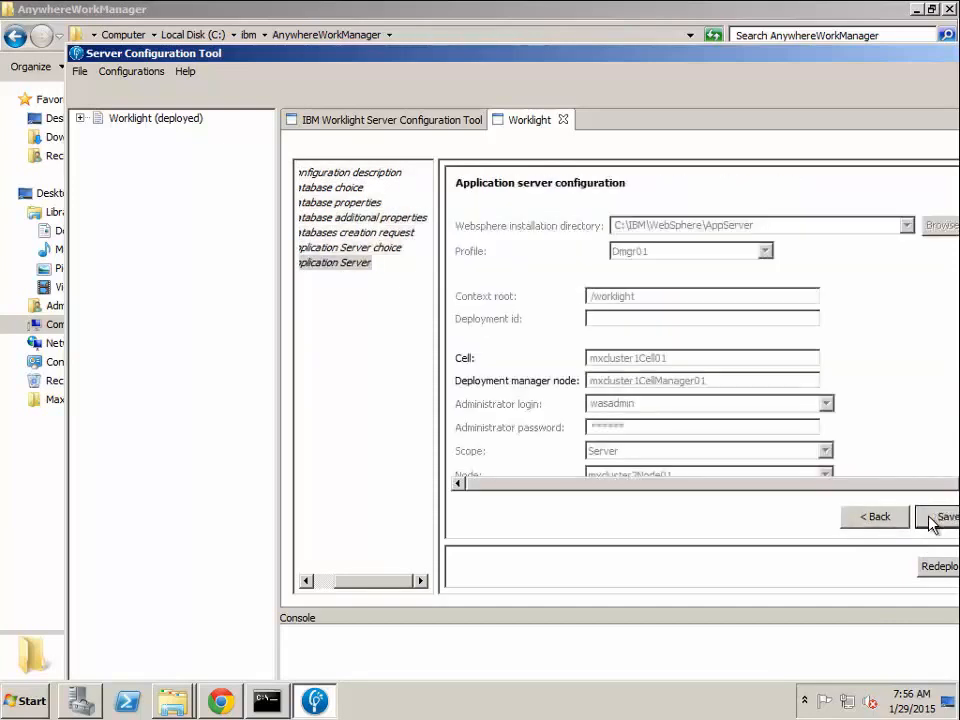
Save the Worklight configuration, redeploy the WAR file and maximize the configuration tool window.
{"action": "left_click", "coordinate": [933, 518]}
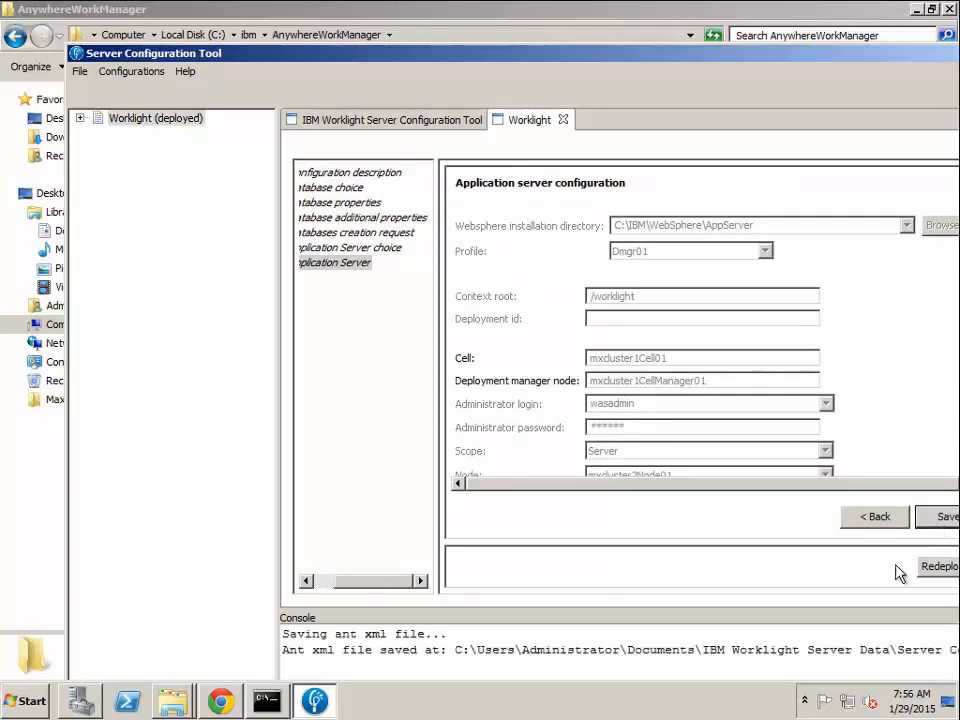
{"action": "left_click", "coordinate": [936, 568]}
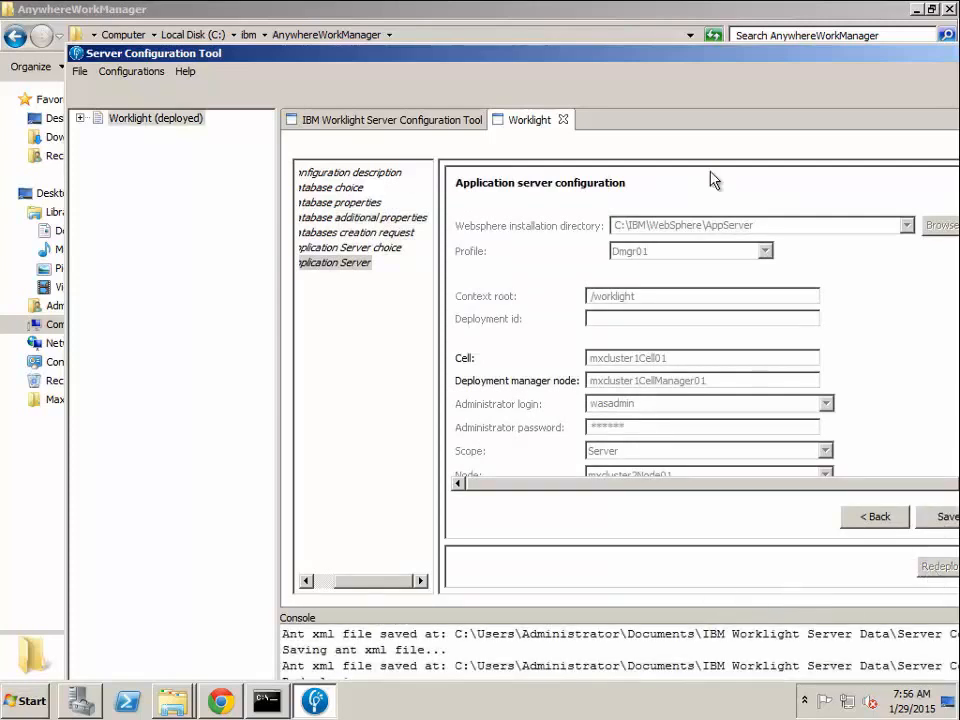
{"action": "left_click_drag", "start_coordinate": [663, 58], "coordinate": [564, 8]}
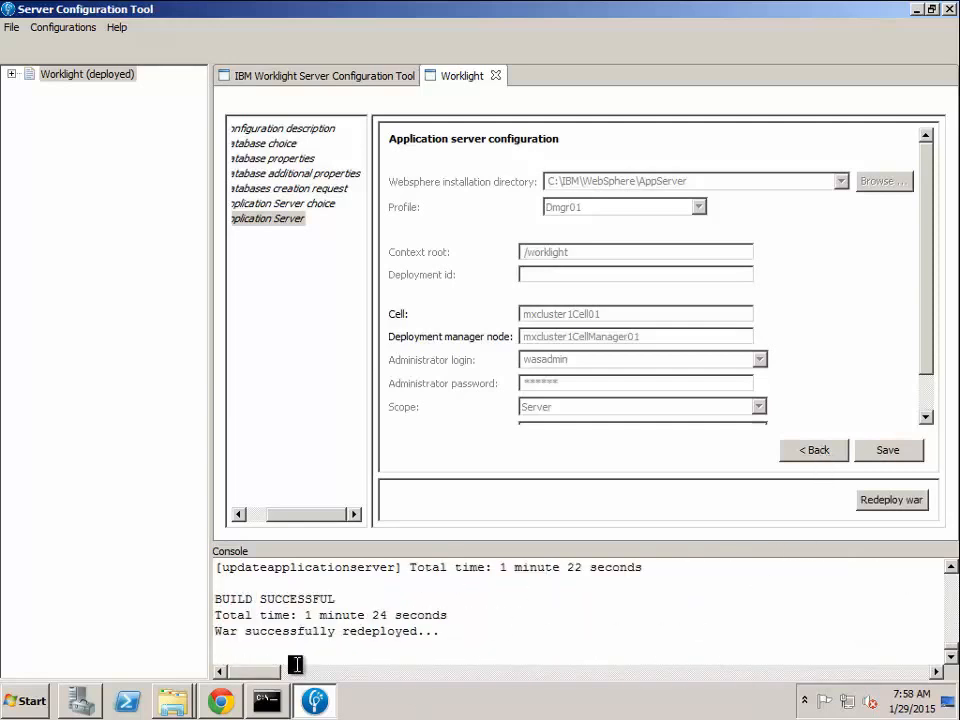
Switch to the WebSphere console in Chrome and log in again as wasadmin with the account password.
{"action": "left_click", "coordinate": [221, 701]}
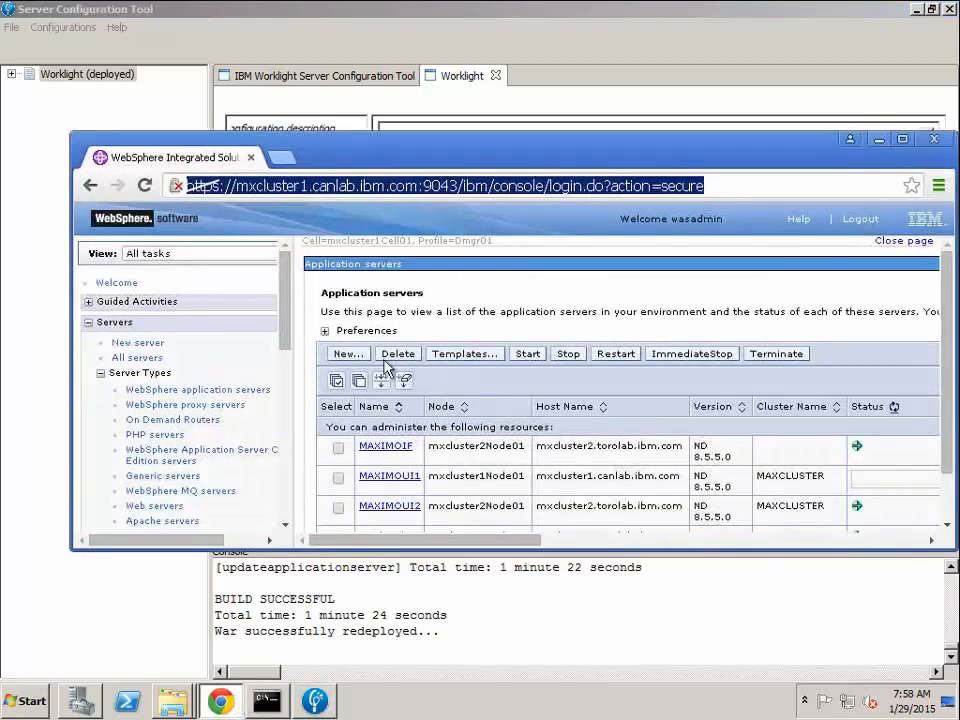
{"action": "double_click", "coordinate": [537, 152]}
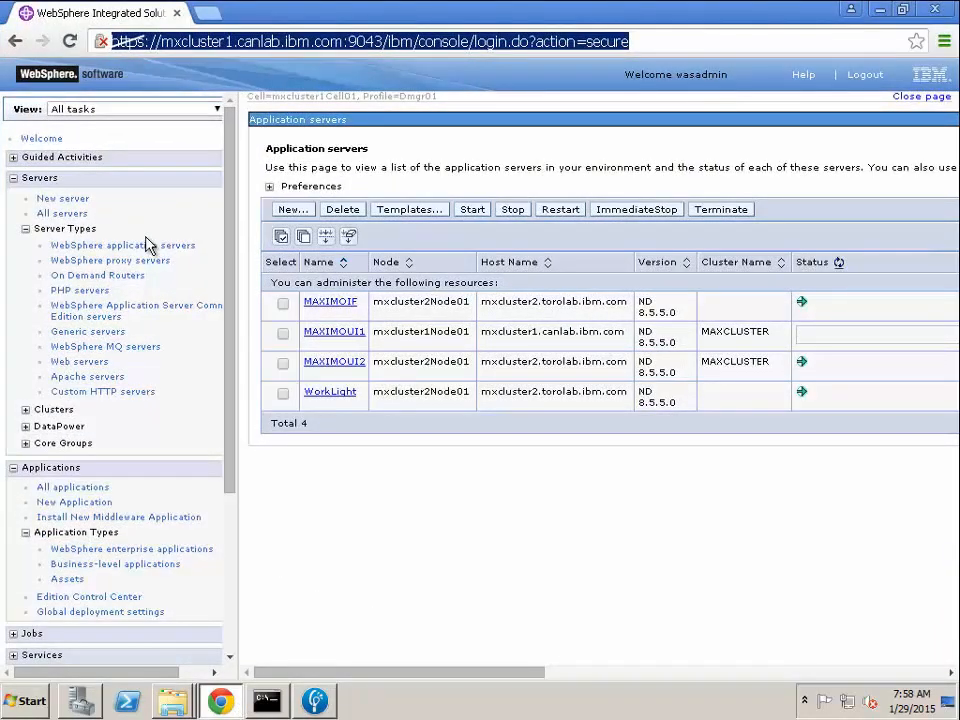
{"action": "left_click", "coordinate": [146, 244]}
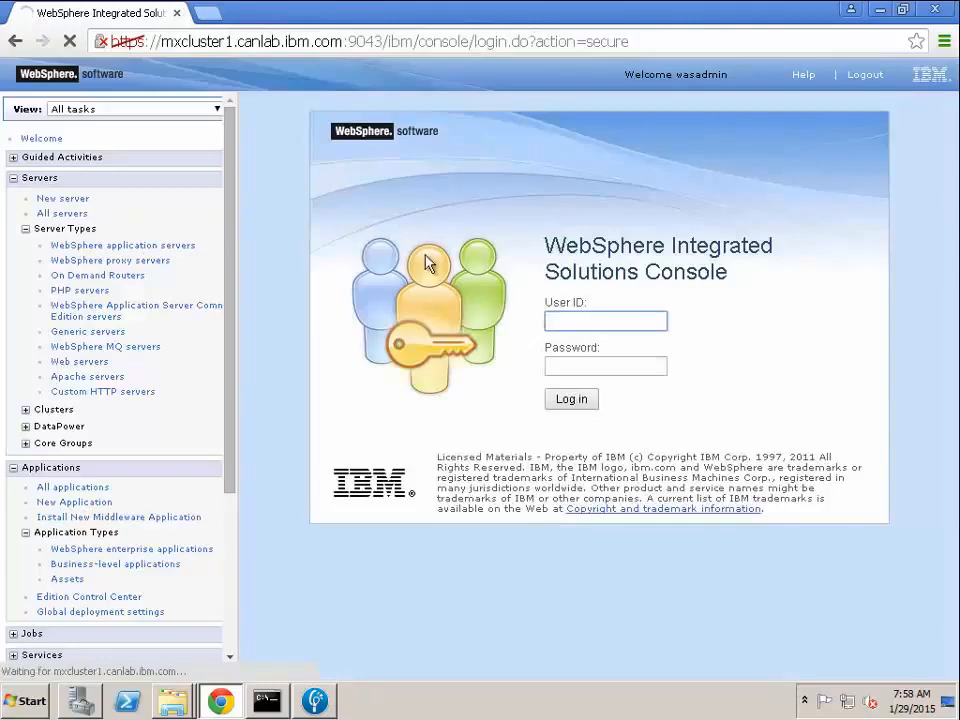
{"action": "type", "text": "wasadmin"}
{"action": "key", "text": "Tab"}
{"action": "type", "text": "******"}
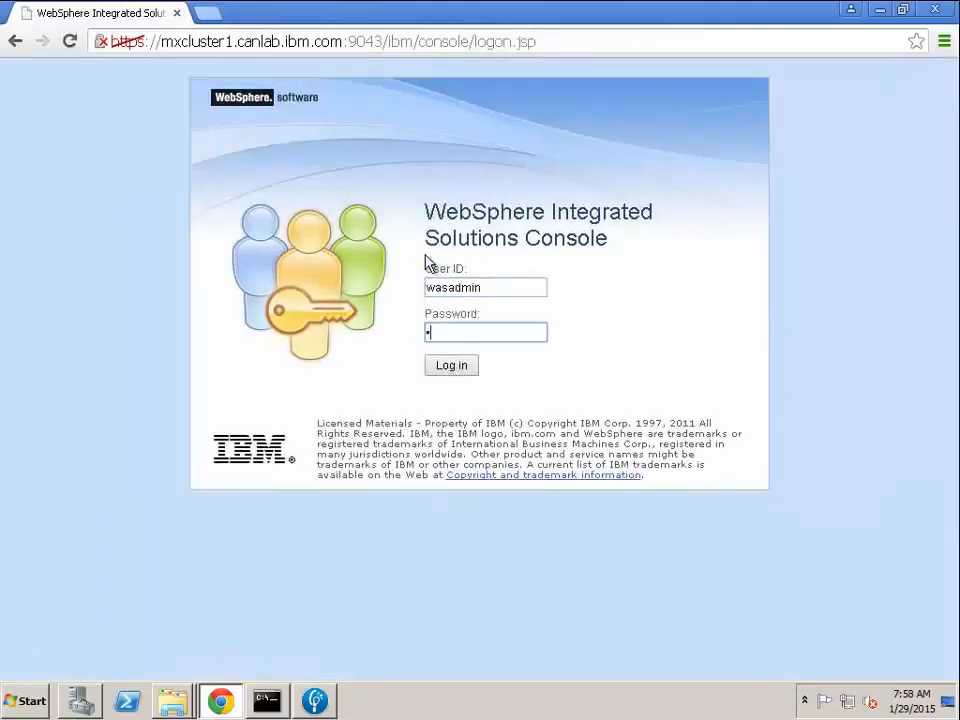
{"action": "key", "text": "Return"}
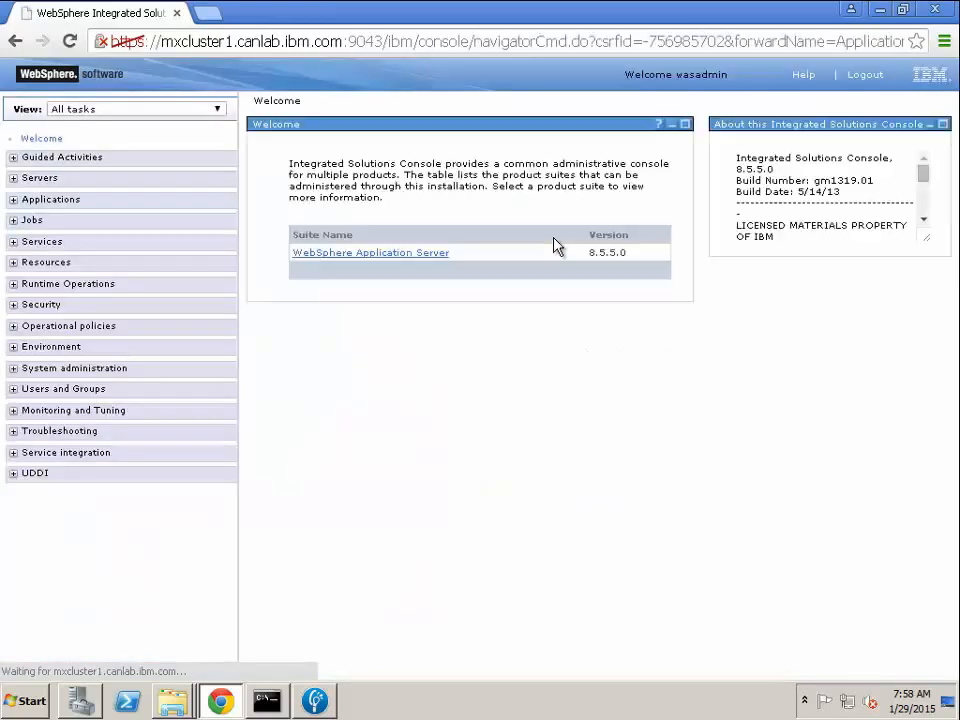
Open the list of WebSphere enterprise applications in the console.
{"action": "left_click", "coordinate": [42, 199]}
{"action": "left_click", "coordinate": [38, 180]}
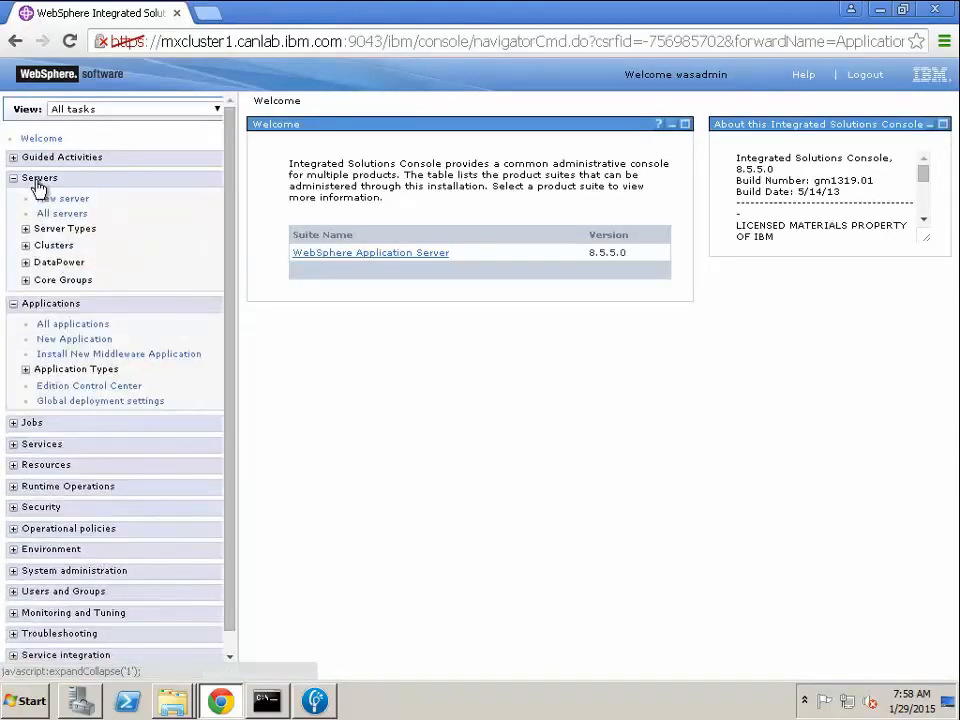
{"action": "left_click", "coordinate": [74, 372]}
{"action": "left_click", "coordinate": [185, 388]}
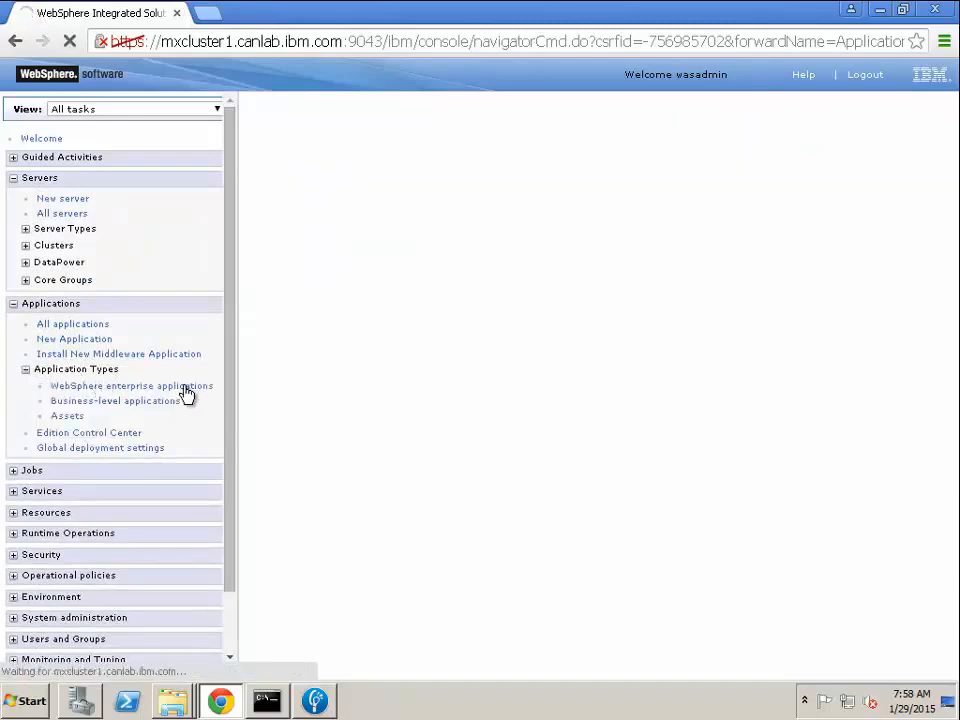
Start the IBM_Worklight_Console application and refresh the application status.
{"action": "left_click", "coordinate": [274, 353]}
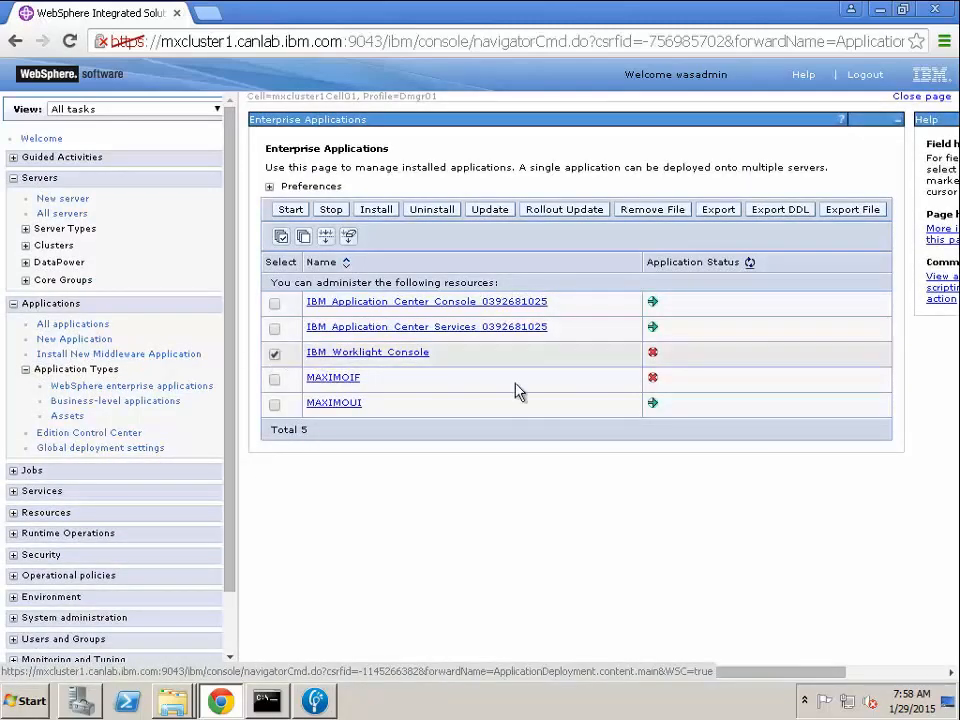
{"action": "left_click", "coordinate": [296, 212]}
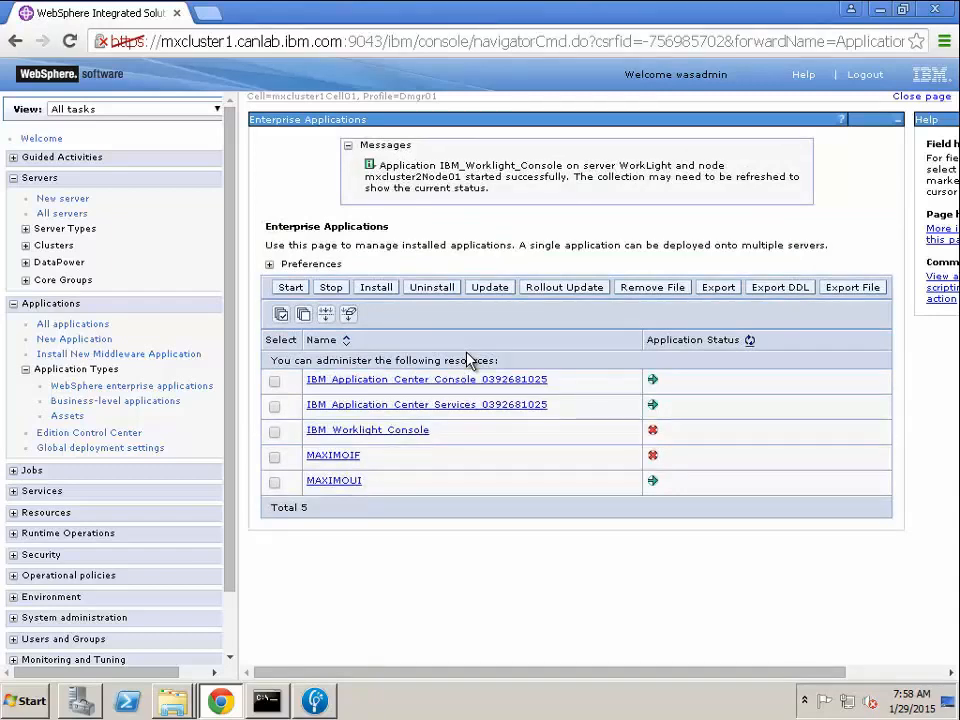
{"action": "left_click", "coordinate": [750, 341]}
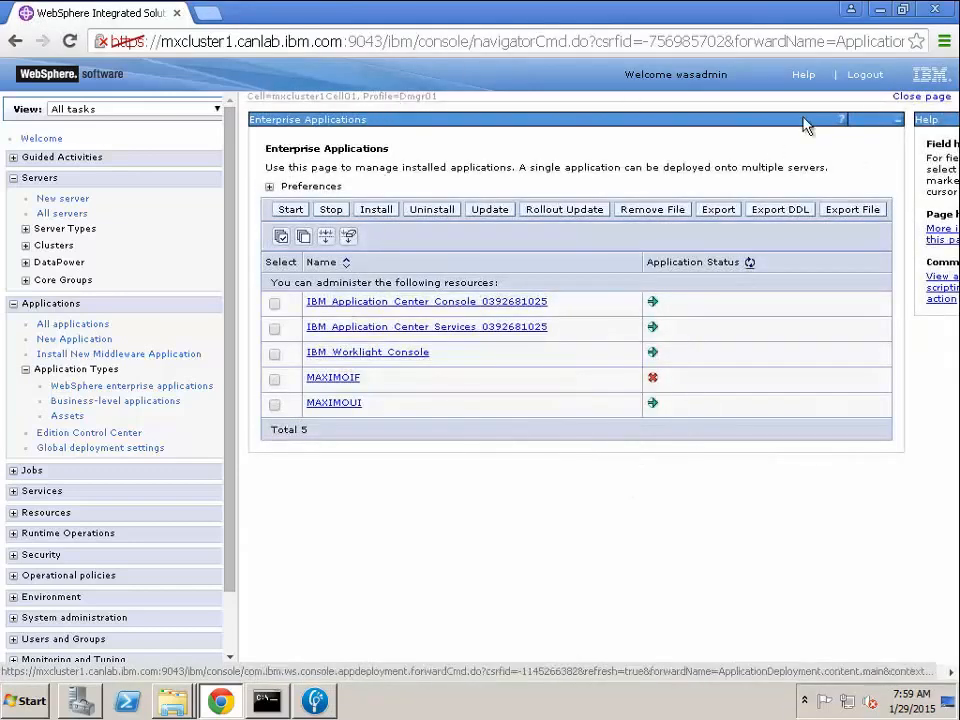
Log out of the WebSphere console and reduce the browser address to the path /worklight/console.
{"action": "left_click", "coordinate": [871, 80]}
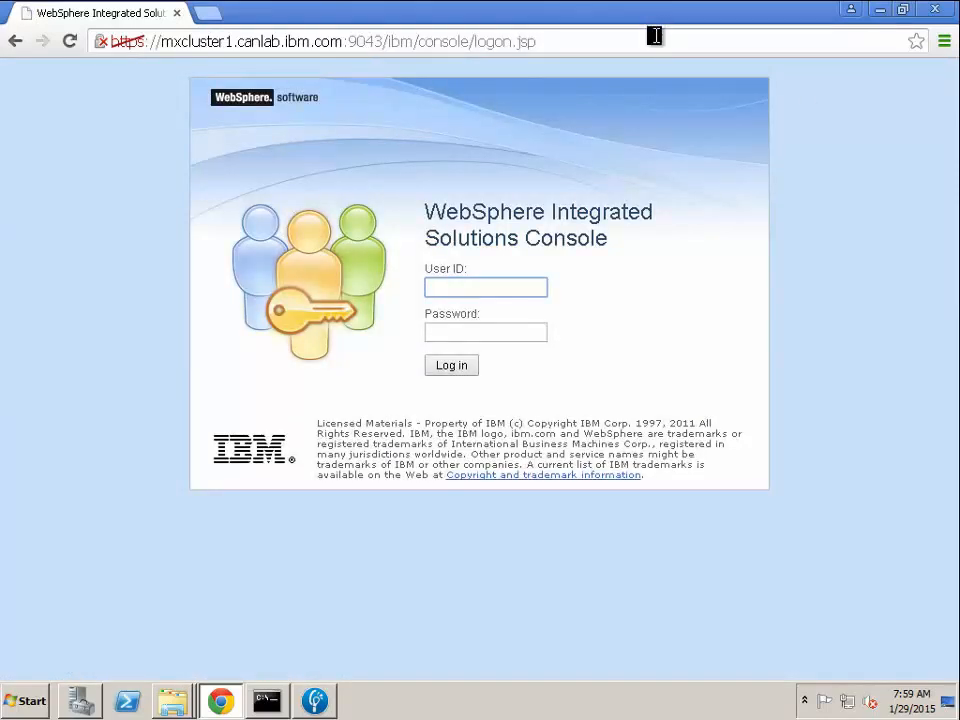
{"action": "left_click", "coordinate": [652, 39]}
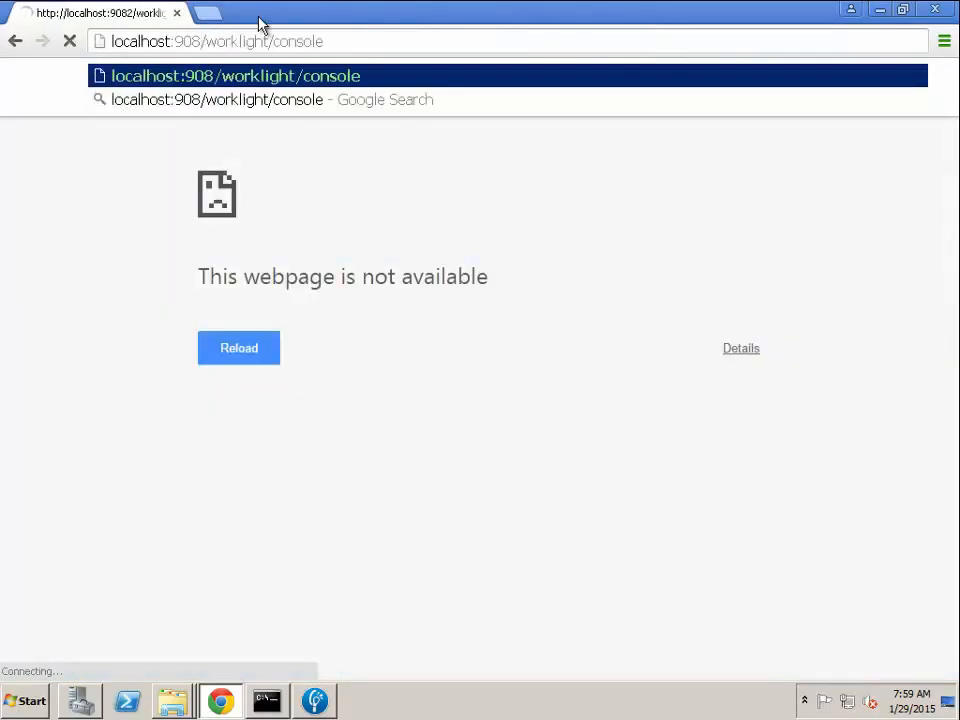
{"action": "key", "text": "BackSpace"}
{"action": "key", "text": "BackSpace"}
{"action": "key", "text": "BackSpace"}
{"action": "key", "text": "BackSpace"}
{"action": "key", "text": "BackSpace"}
{"action": "key", "text": "BackSpace"}
{"action": "key", "text": "BackSpace"}
{"action": "key", "text": "BackSpace"}
{"action": "key", "text": "BackSpace"}
{"action": "key", "text": "BackSpace"}
{"action": "key", "text": "BackSpace"}
{"action": "key", "text": "BackSpace"}
{"action": "key", "text": "BackSpace"}
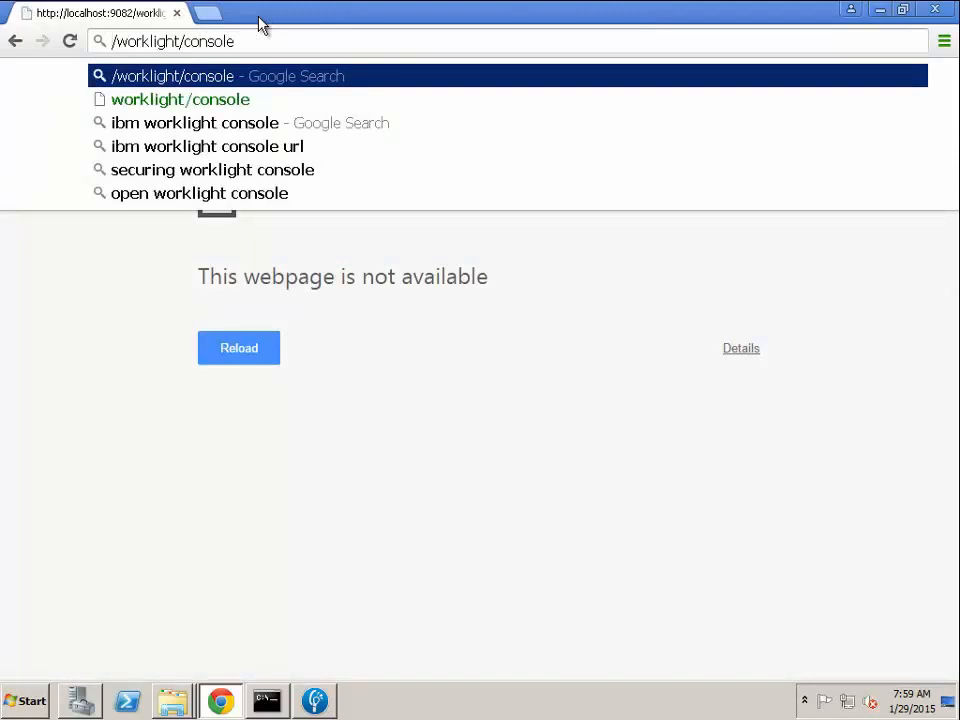
Try to load the /worklight/console page from host mxcluster2.canlab.ibm.com on port 9083.
{"action": "type", "text": "mxcluster.c"}
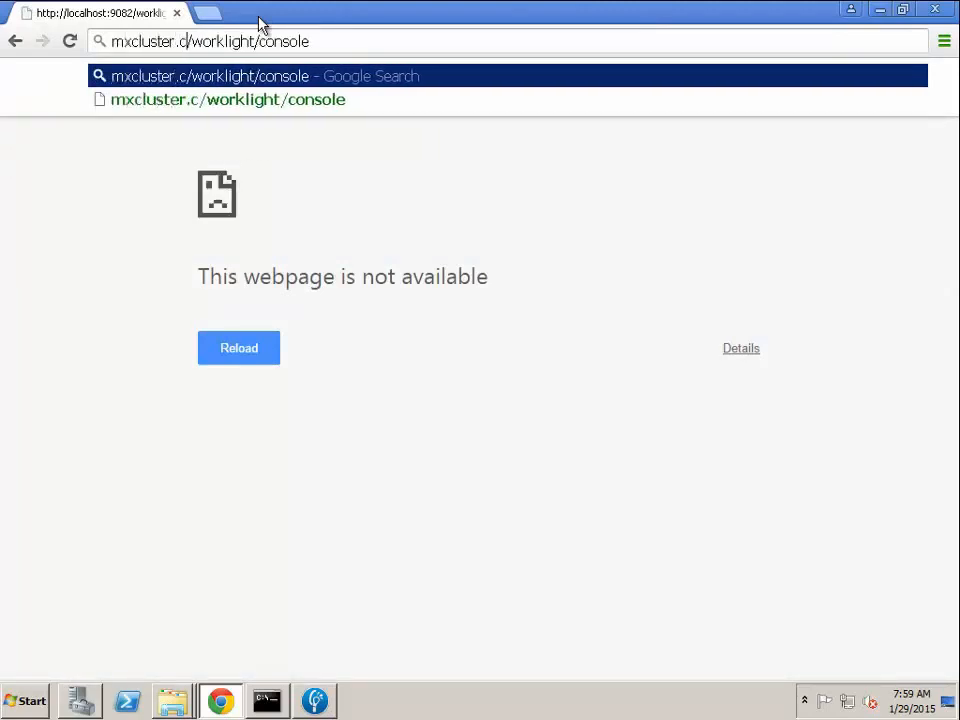
{"action": "type", "text": "anlab.ibm.com"}
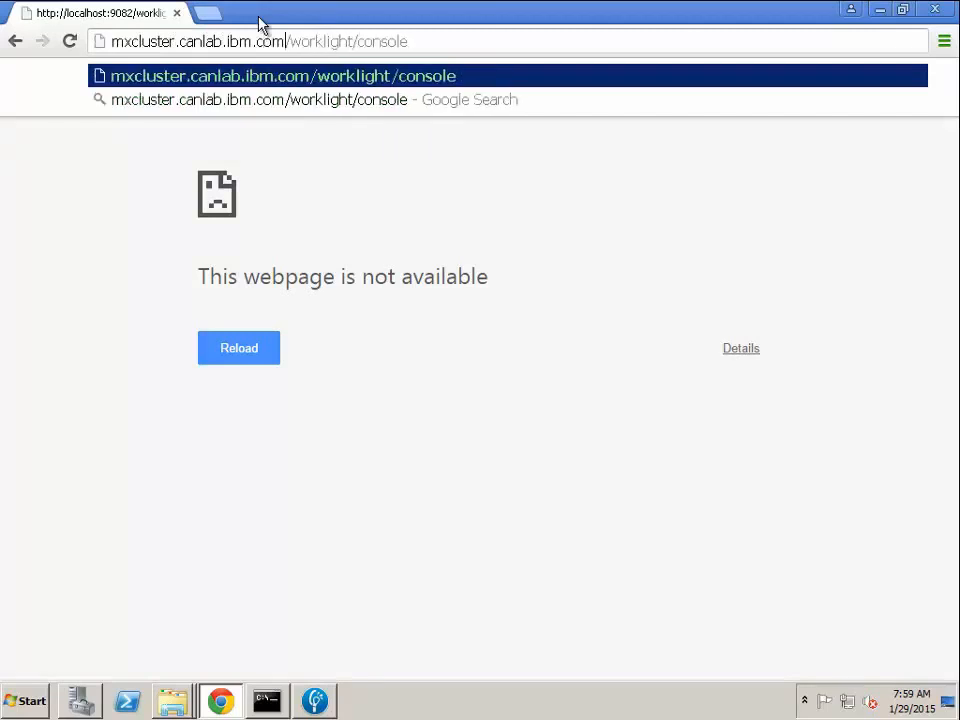
{"action": "left_click", "coordinate": [172, 41]}
{"action": "type", "text": "2"}
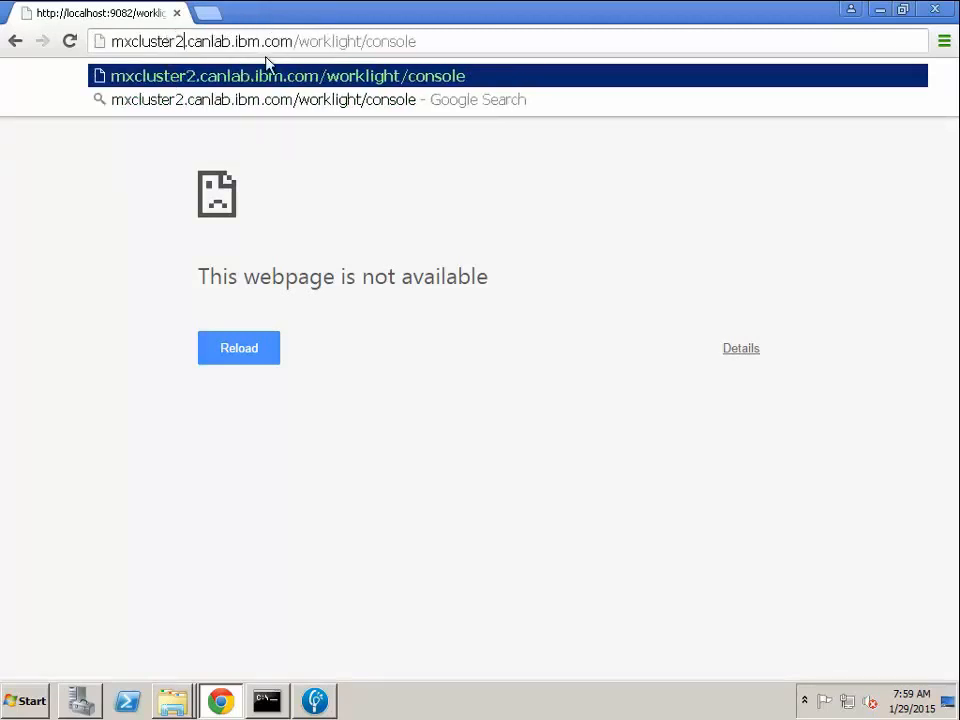
{"action": "left_click", "coordinate": [294, 41]}
{"action": "type", "text": ":9083"}
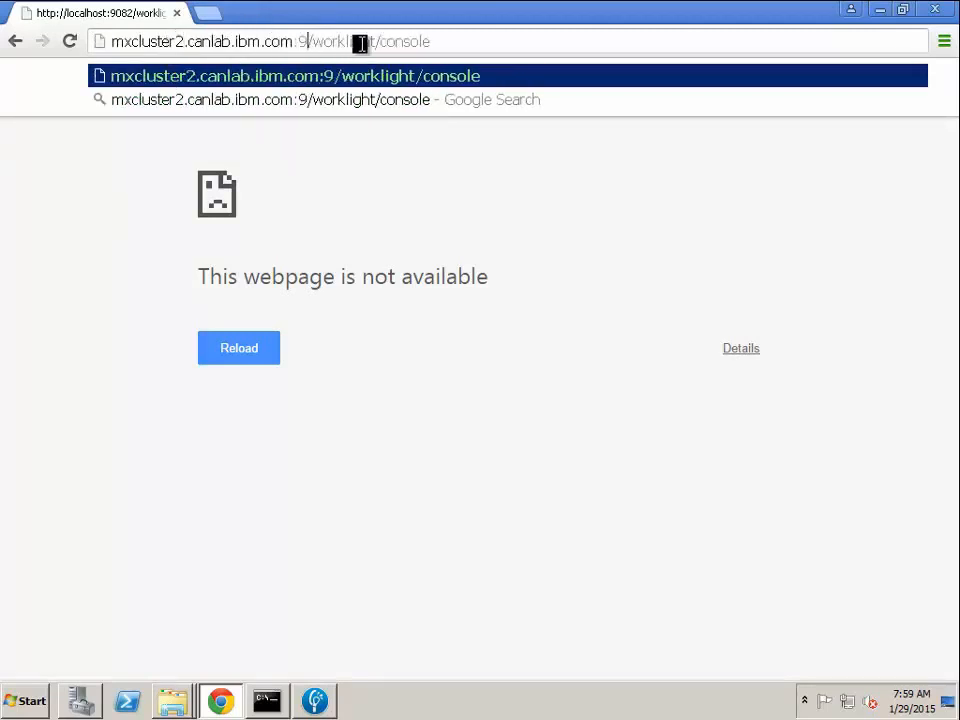
{"action": "key", "text": "Return"}
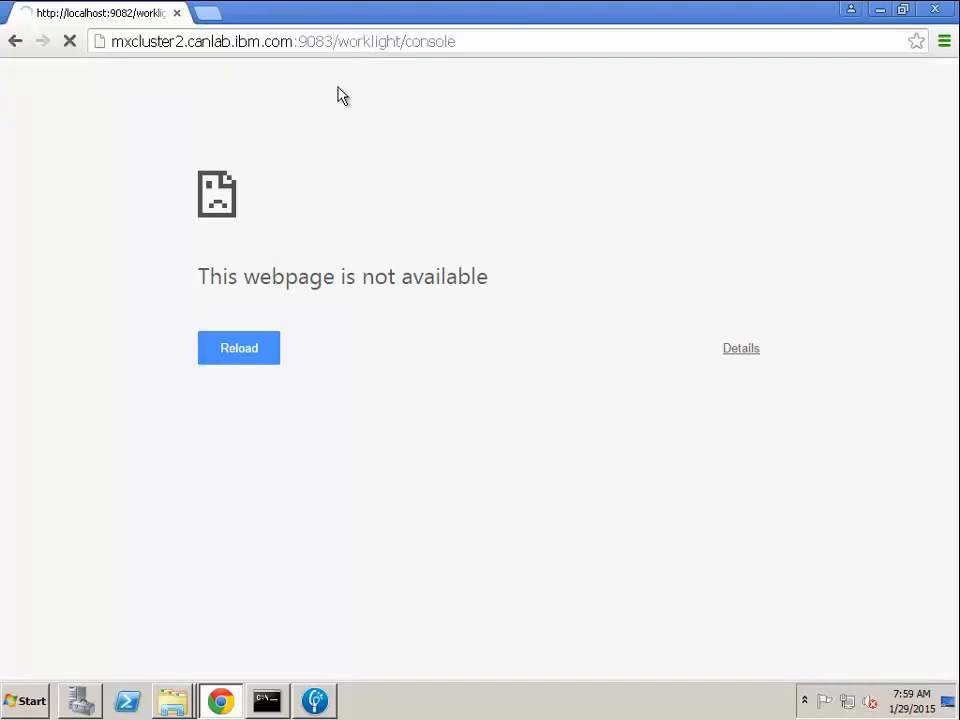
Set the port in the address to 9082 and load the Worklight Console.
{"action": "double_click", "coordinate": [332, 42]}
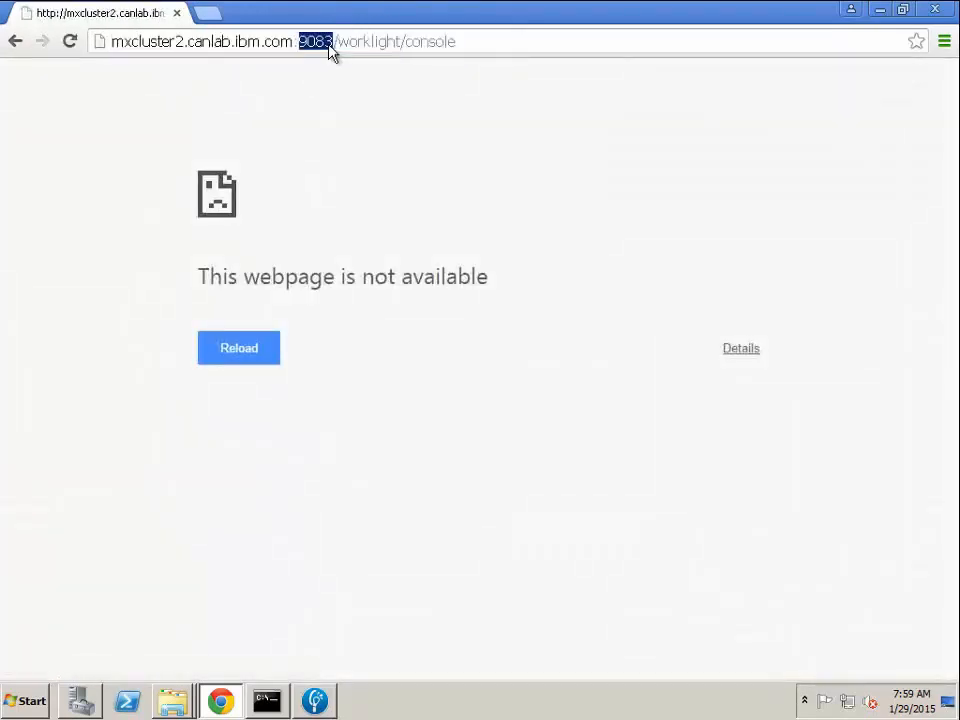
{"action": "type", "text": "9082"}
{"action": "key", "text": "Return"}
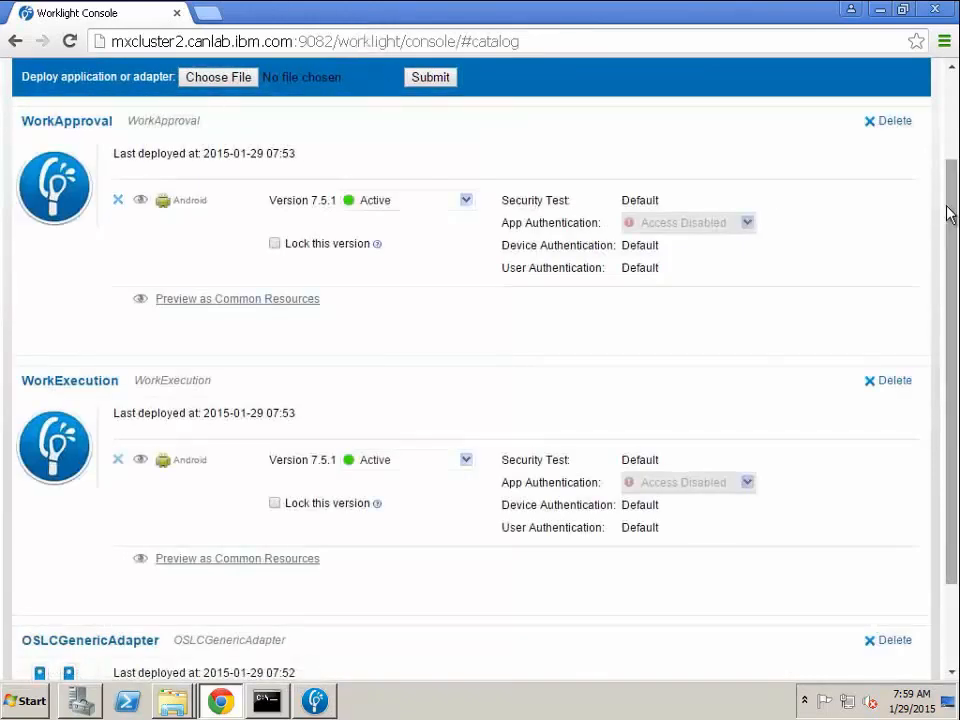
Open the WorkApproval application's common resources preview from the Worklight catalog.
{"action": "left_click_drag", "start_coordinate": [949, 214], "coordinate": [955, 95]}
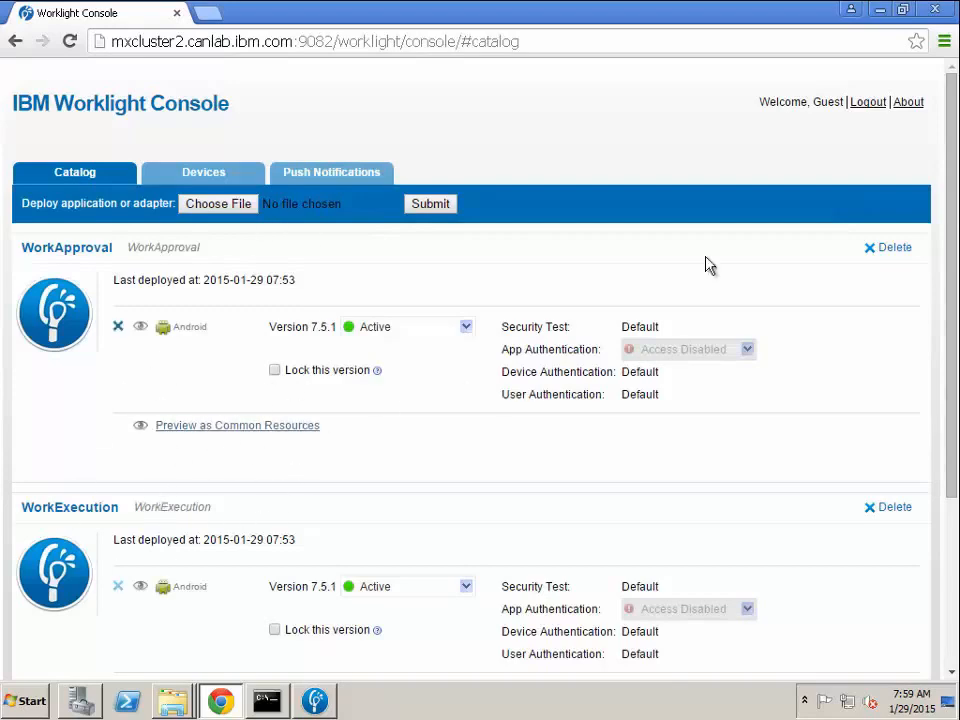
{"action": "left_click_drag", "start_coordinate": [943, 124], "coordinate": [949, 204]}
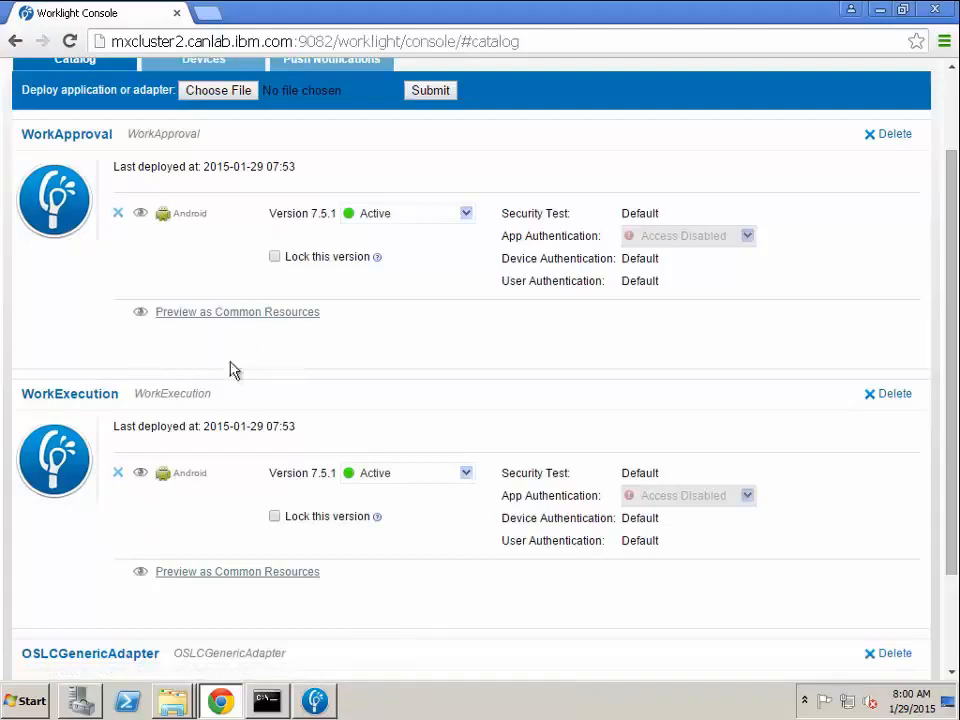
{"action": "left_click", "coordinate": [238, 314]}
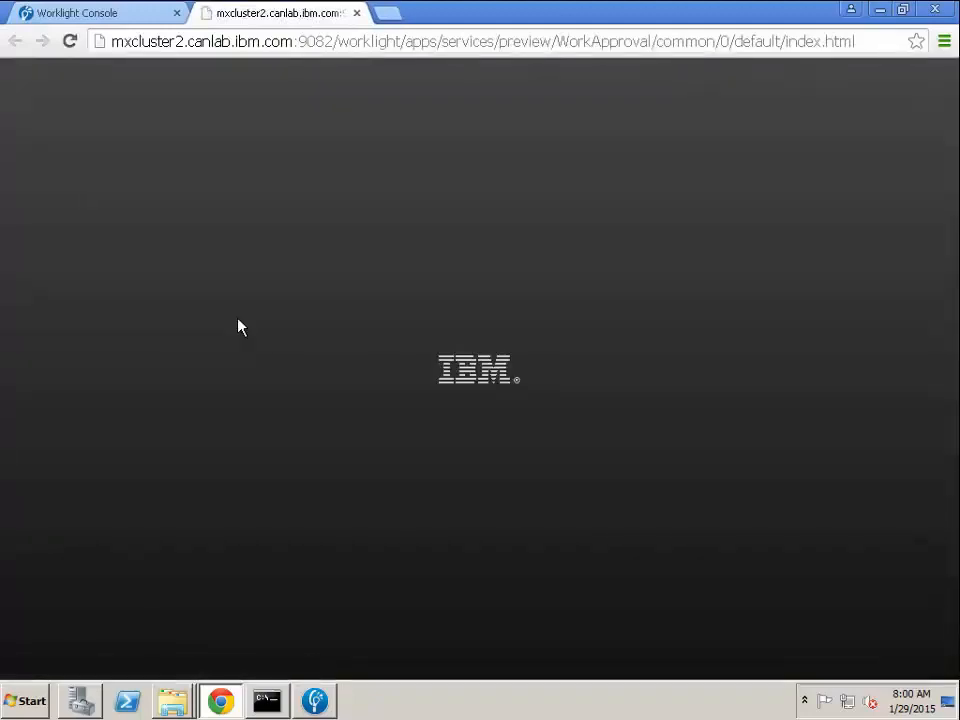